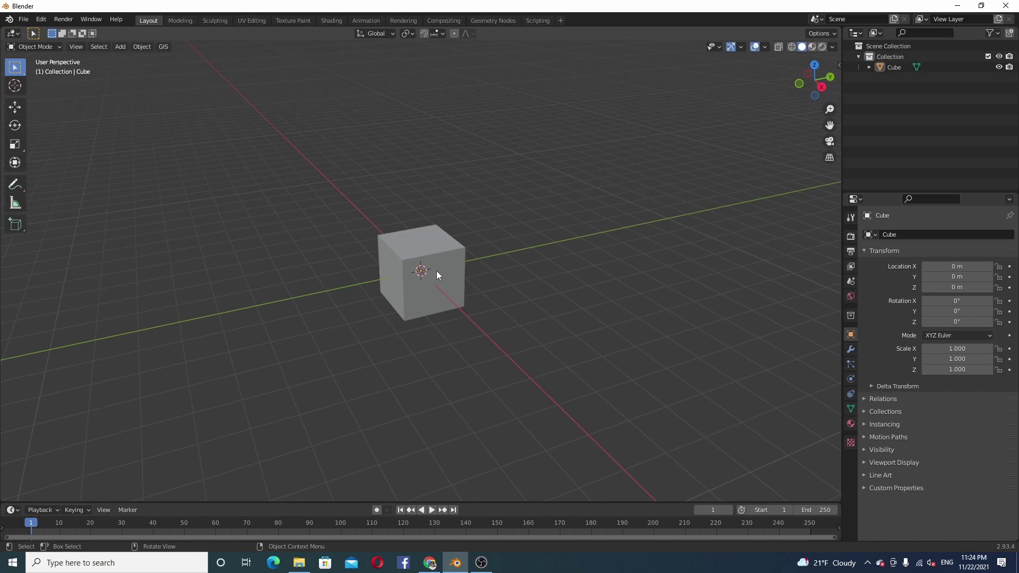
Stretch the cube along the Y axis to a scale of about 3.95
{"action": "left_click", "coordinate": [436, 270]}
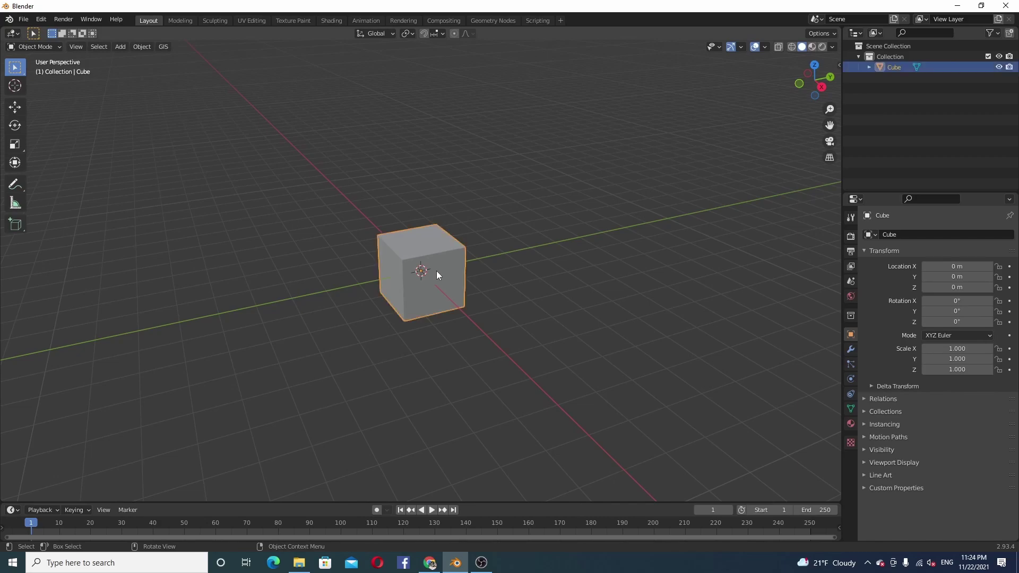
{"action": "key", "text": "s"}
{"action": "key", "text": "y"}
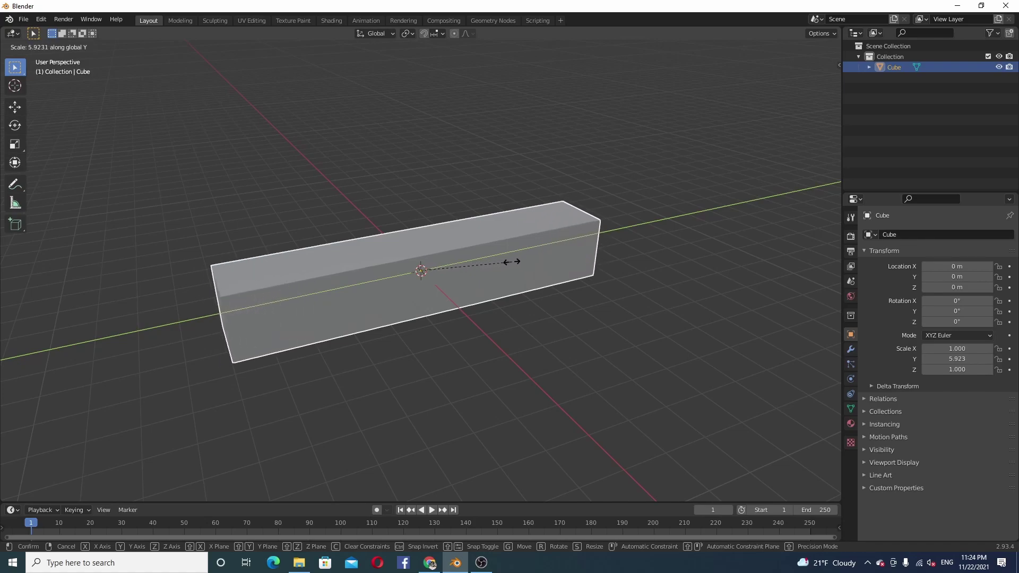
{"action": "left_click", "coordinate": [482, 265]}
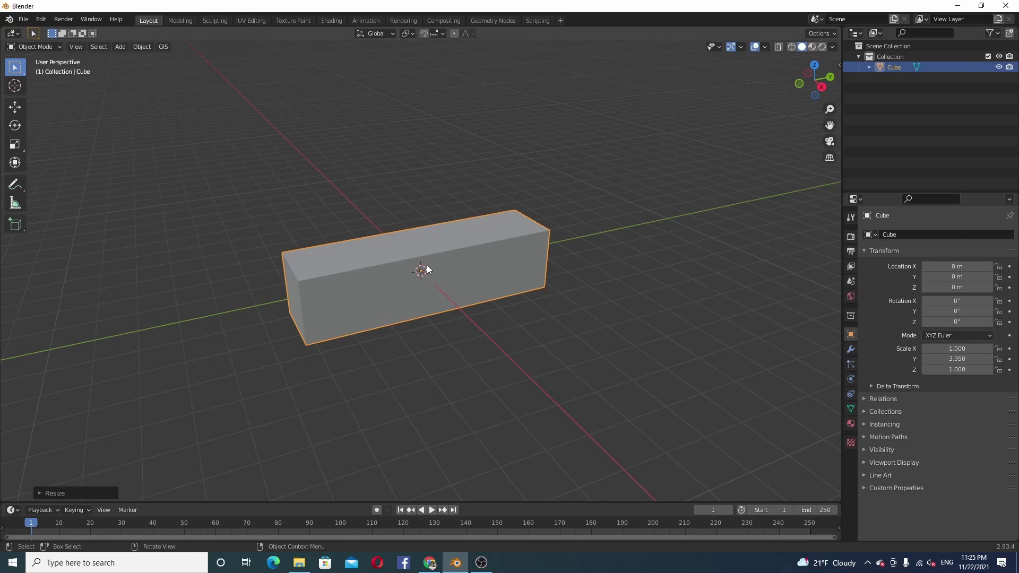
Enter Edit Mode on the stretched cube and box-select only the upper front vertex at its negative-Y end
{"action": "left_click", "coordinate": [57, 47]}
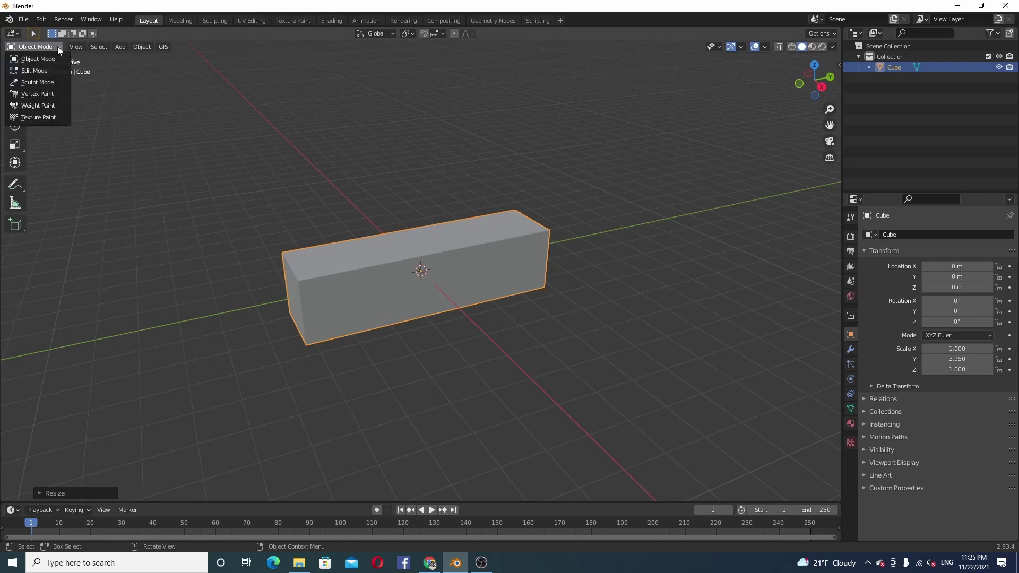
{"action": "left_click", "coordinate": [42, 69]}
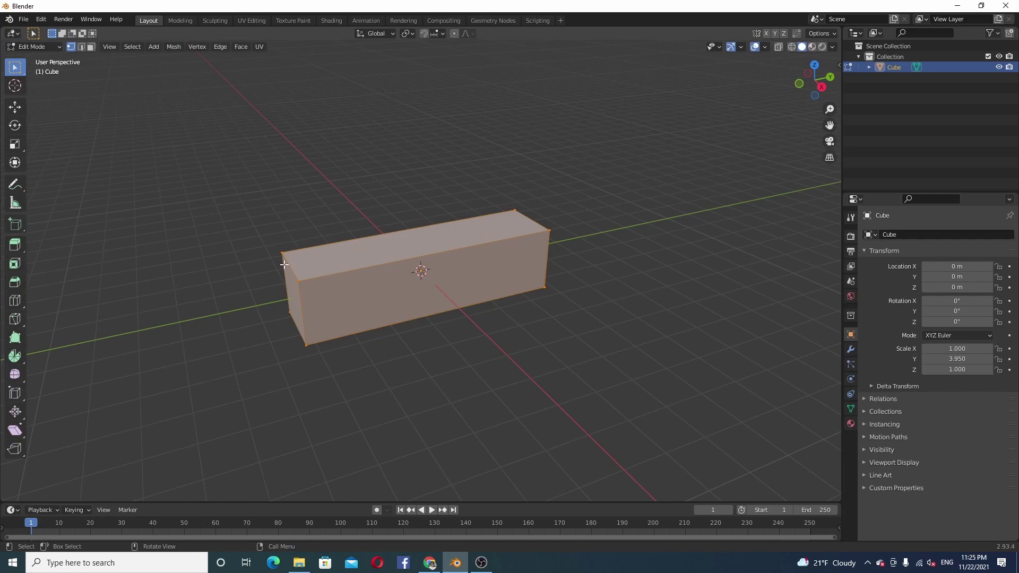
{"action": "key", "text": "b"}
{"action": "left_click_drag", "start_coordinate": [301, 278], "coordinate": [305, 286]}
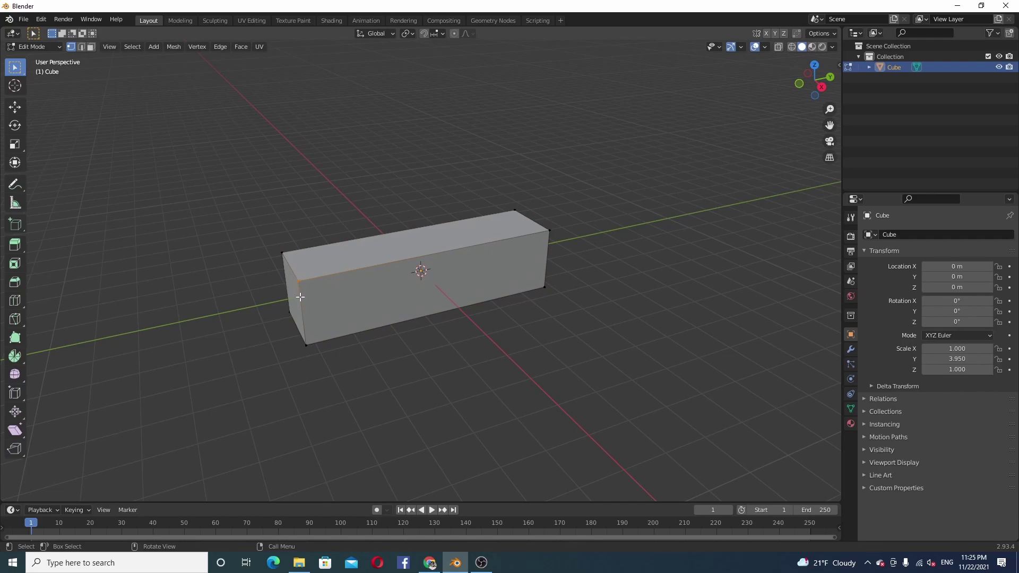
{"action": "key", "text": "alt+a"}
{"action": "left_click_drag", "start_coordinate": [288, 272], "coordinate": [309, 287]}
Enable snapping to Vertex and move the 3D cursor onto the selected upper corner vertex
{"action": "left_click", "coordinate": [423, 34]}
{"action": "left_click", "coordinate": [442, 34]}
{"action": "left_click", "coordinate": [408, 33]}
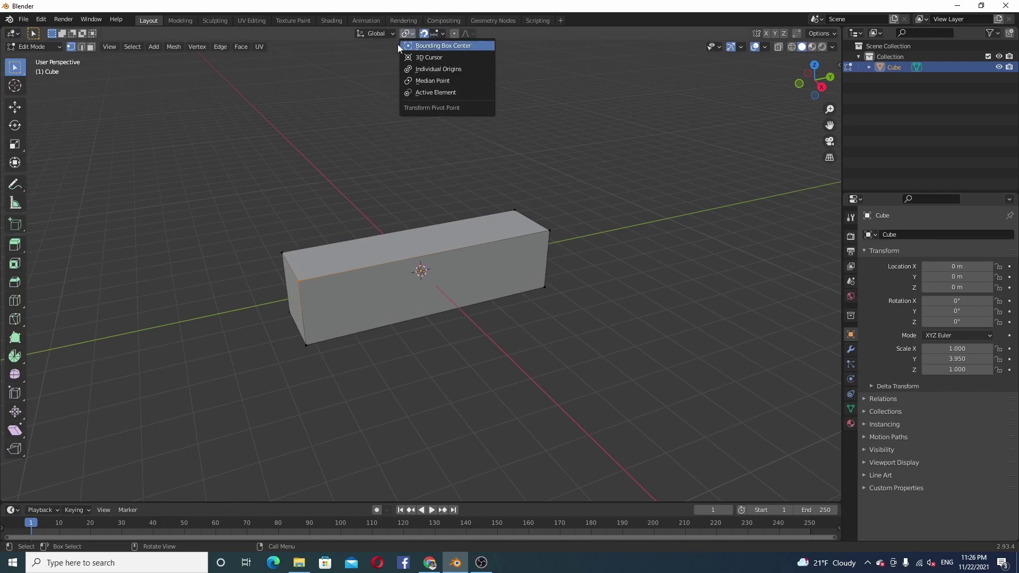
{"action": "left_click", "coordinate": [442, 33]}
{"action": "left_click", "coordinate": [408, 75]}
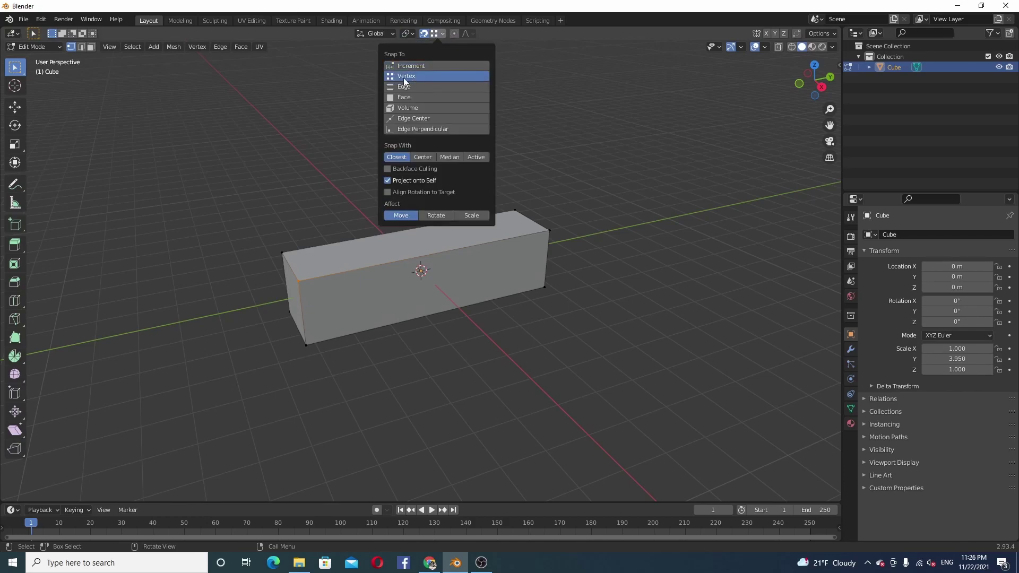
{"action": "left_click", "coordinate": [14, 86]}
{"action": "left_click_drag", "start_coordinate": [423, 273], "coordinate": [298, 283]}
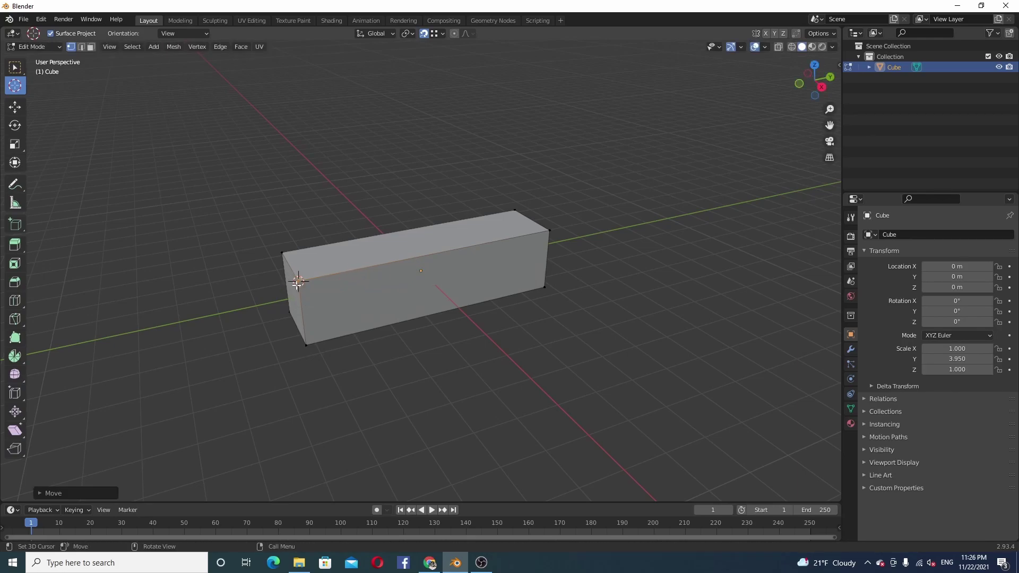
Return to Object Mode and set the box's origin to the 3D cursor at the corner
{"action": "left_click", "coordinate": [57, 46]}
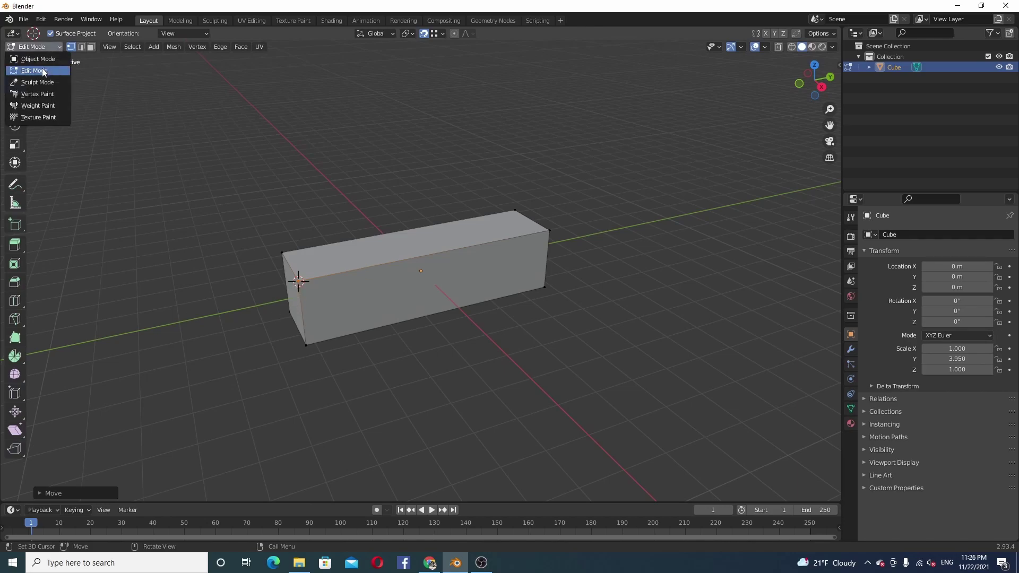
{"action": "left_click", "coordinate": [40, 58]}
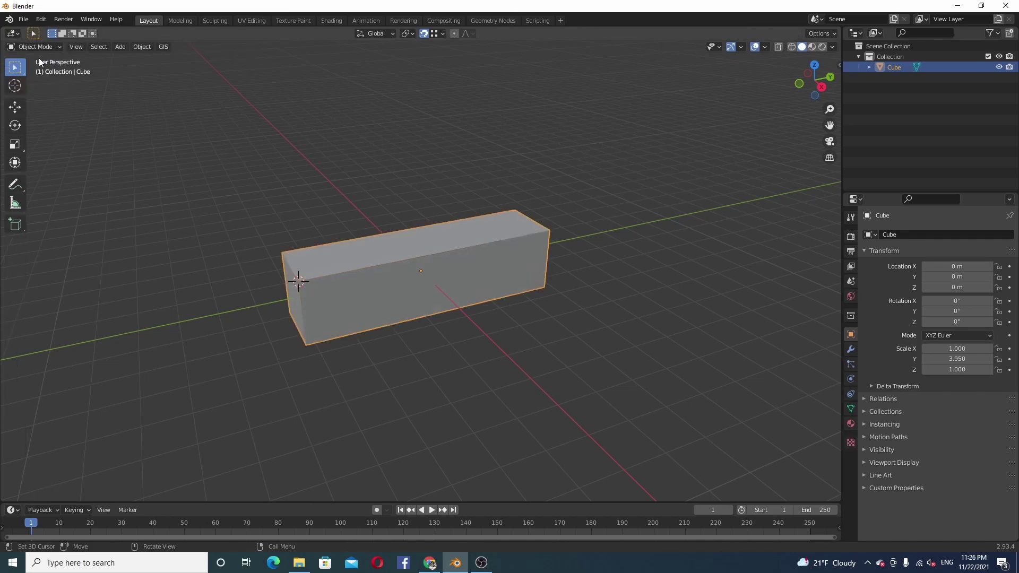
{"action": "left_click", "coordinate": [141, 46]}
{"action": "mouse_move", "coordinate": [149, 70]}
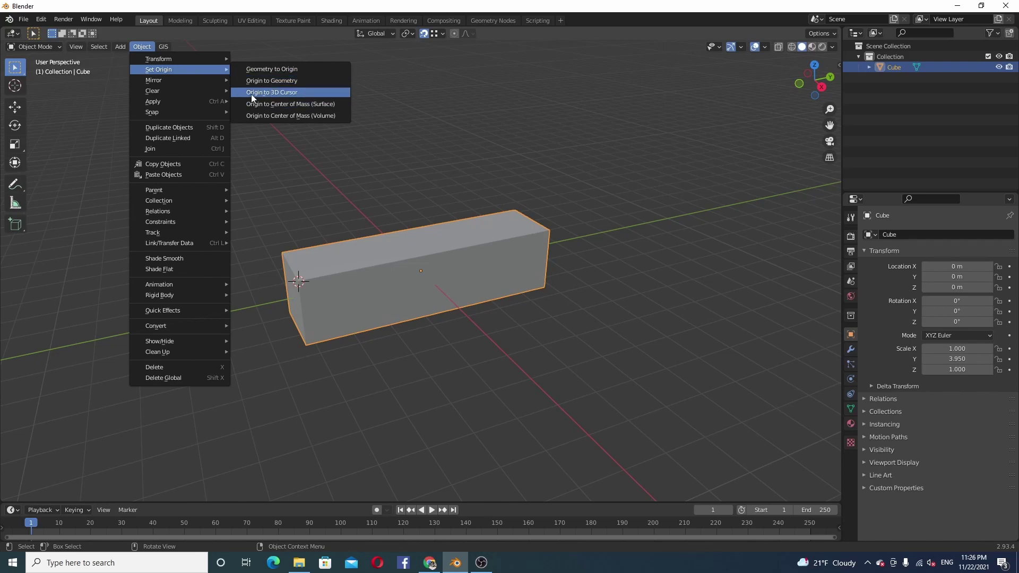
{"action": "left_click", "coordinate": [287, 95]}
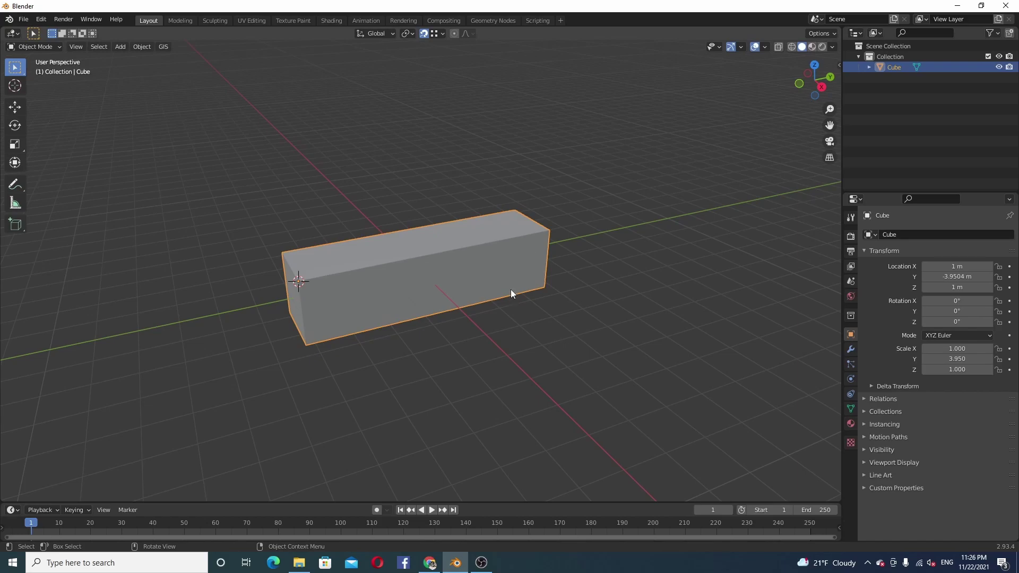
Scale the box along Y from its corner origin to about 4.89, and deselect it
{"action": "key", "text": "s"}
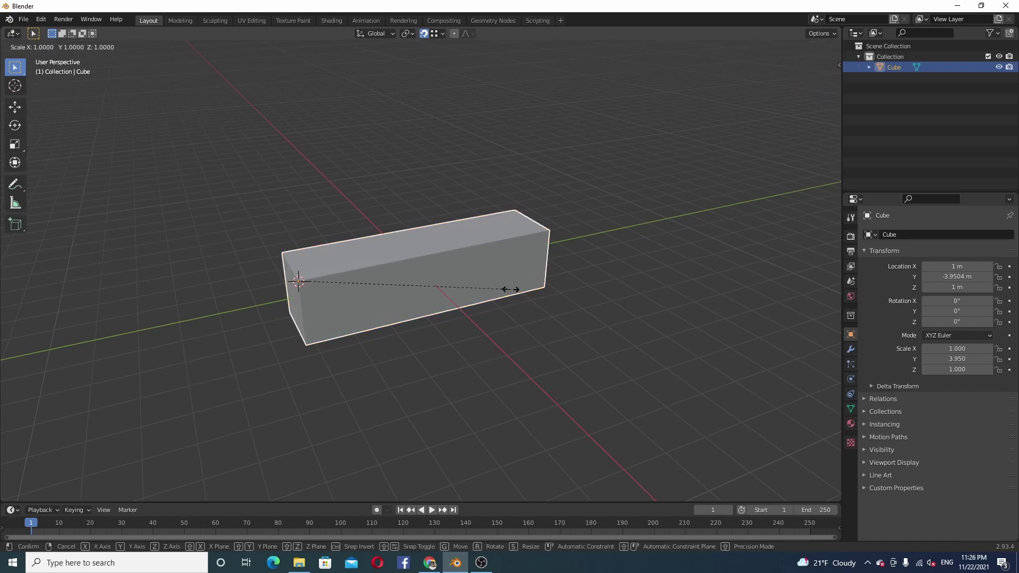
{"action": "key", "text": "y"}
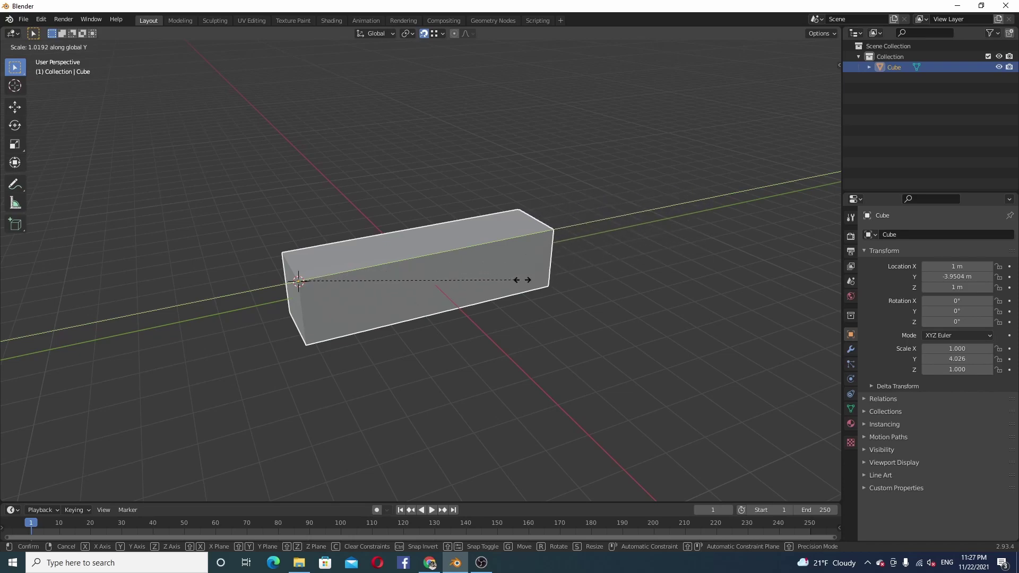
{"action": "left_click", "coordinate": [560, 256]}
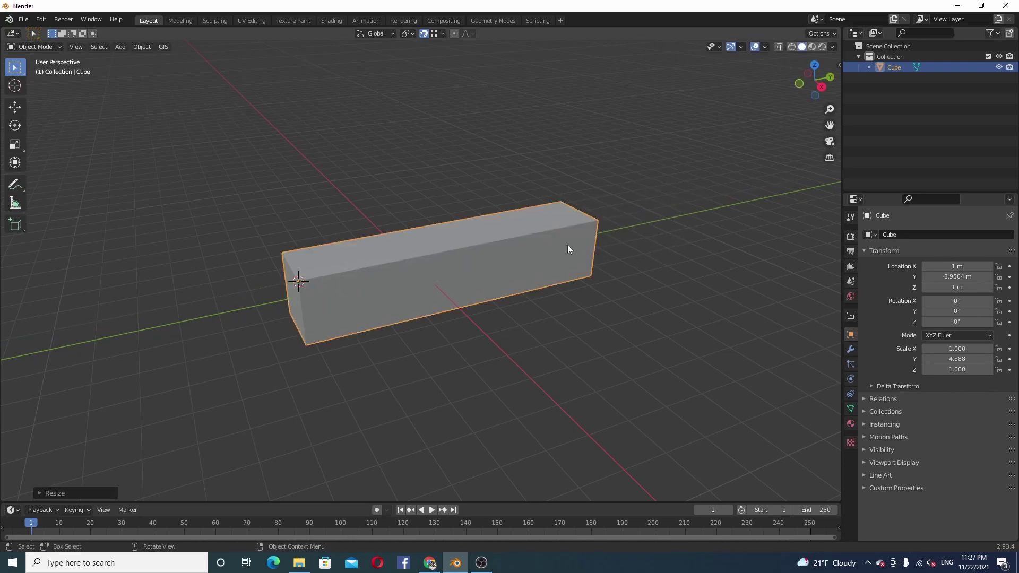
{"action": "left_click", "coordinate": [362, 178]}
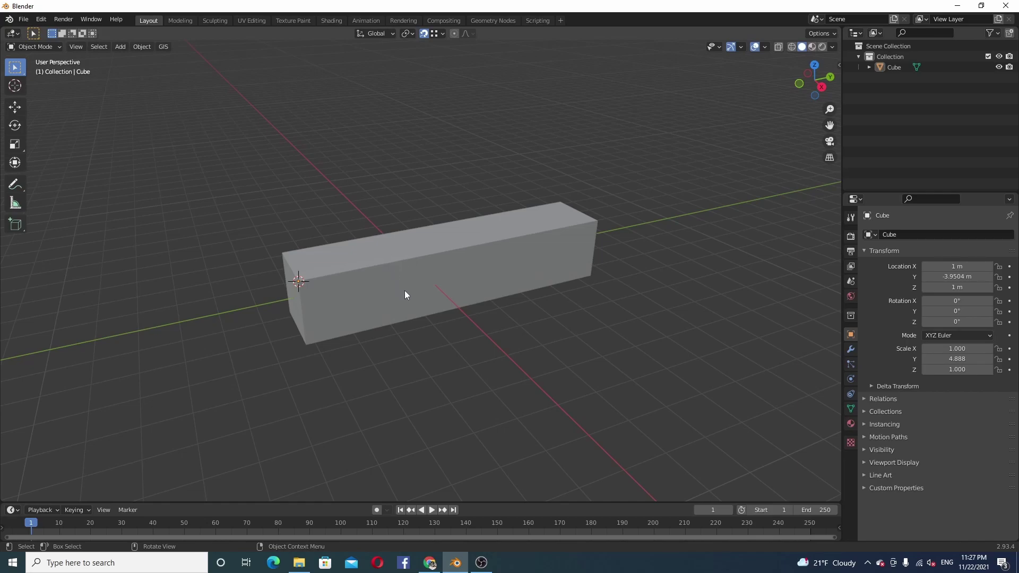
Put the box in Edit Mode with edge selection and set the snap target to Edge Center
{"action": "left_click", "coordinate": [355, 292]}
{"action": "left_click", "coordinate": [59, 48]}
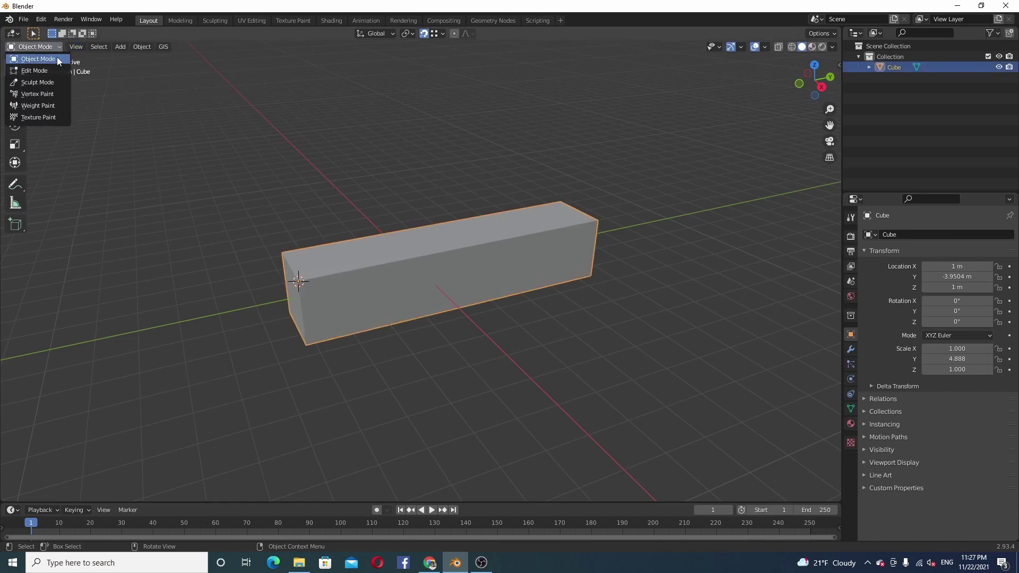
{"action": "left_click", "coordinate": [36, 70]}
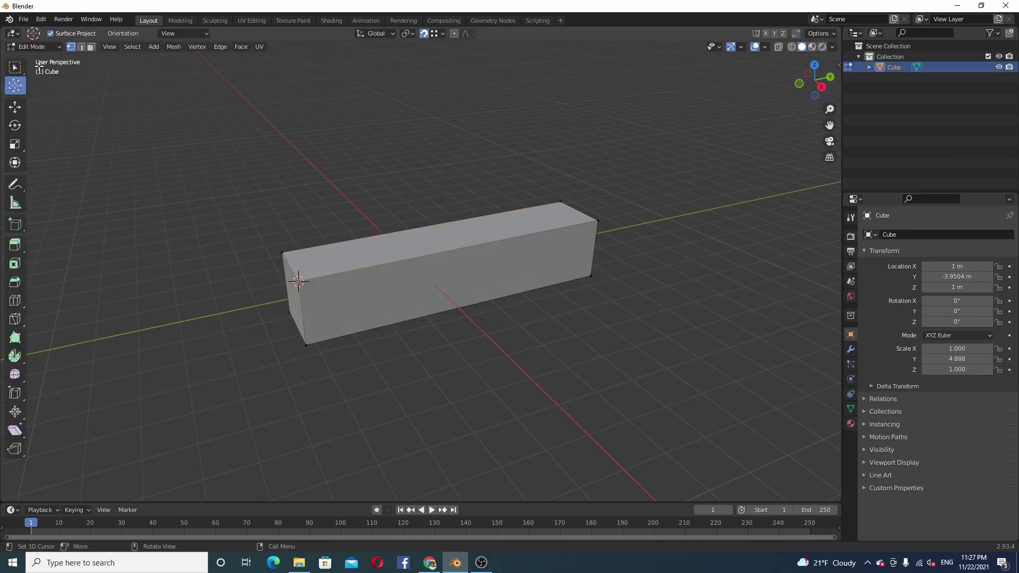
{"action": "left_click", "coordinate": [81, 46]}
{"action": "left_click", "coordinate": [442, 33]}
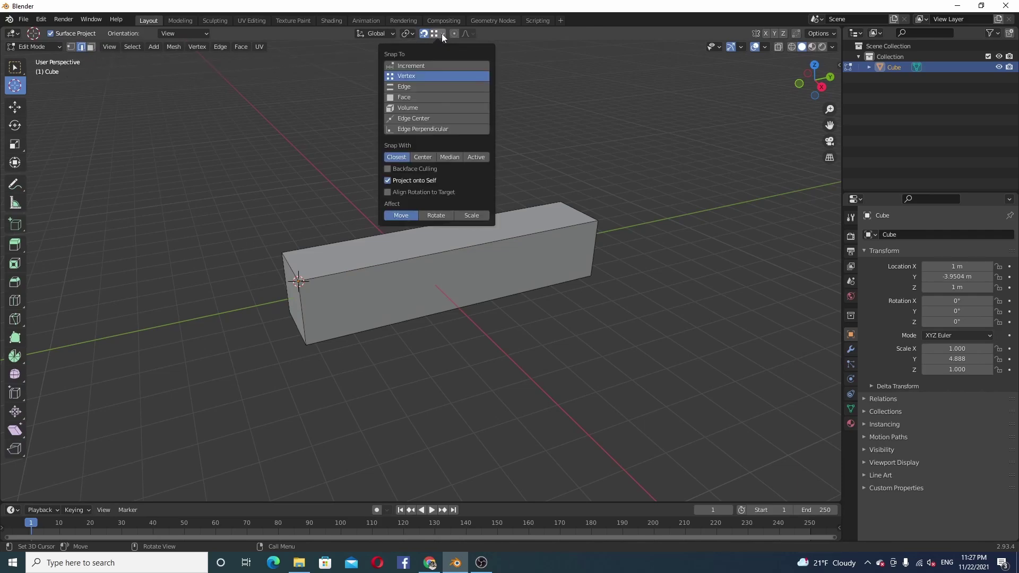
{"action": "left_click", "coordinate": [406, 87]}
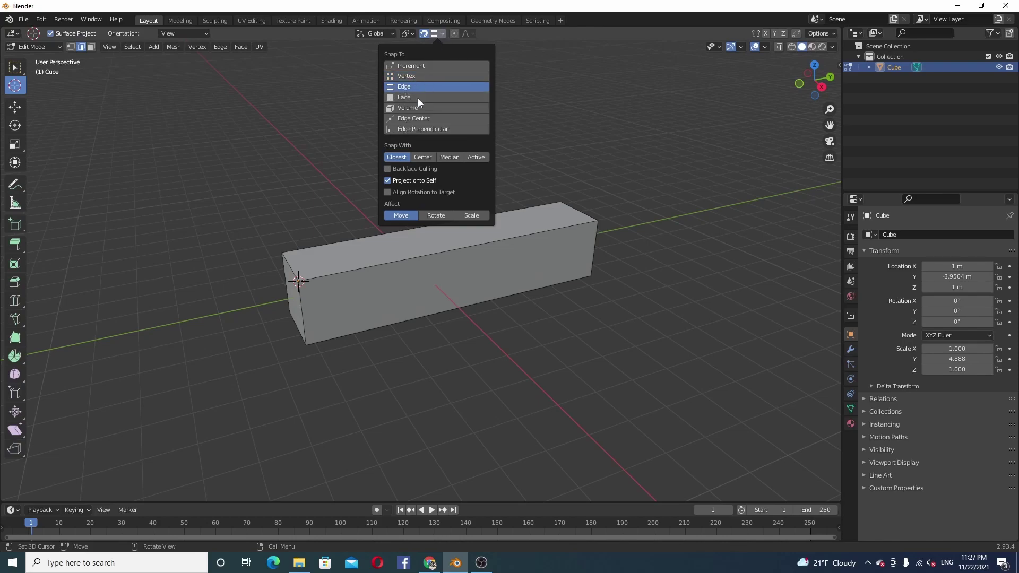
{"action": "left_click", "coordinate": [405, 119]}
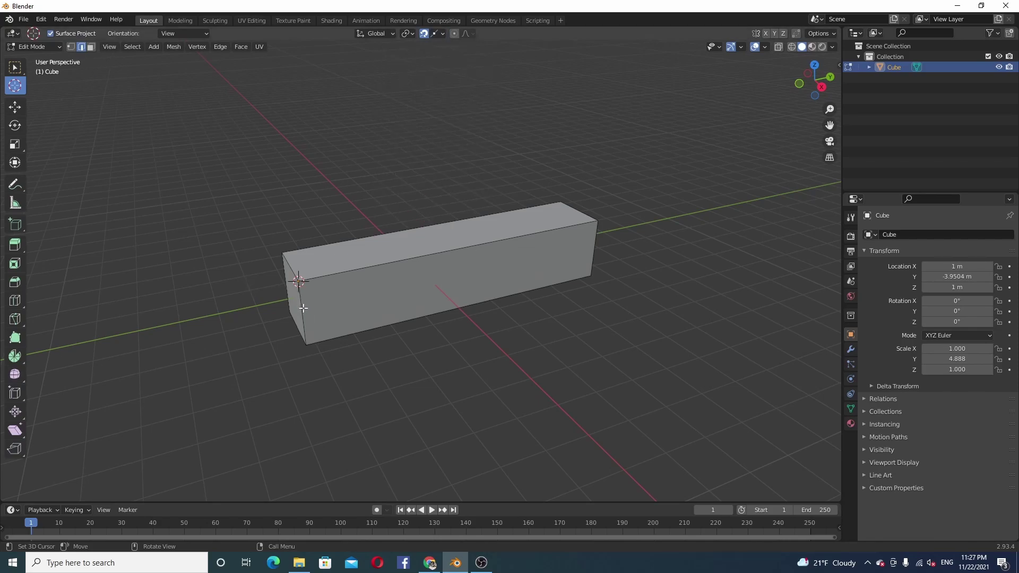
Move the 3D cursor from the corner to the midpoint of the box's front vertical edge at the negative-Y end
{"action": "left_click", "coordinate": [15, 107]}
{"action": "left_click", "coordinate": [15, 85]}
{"action": "left_click_drag", "start_coordinate": [300, 281], "coordinate": [302, 308]}
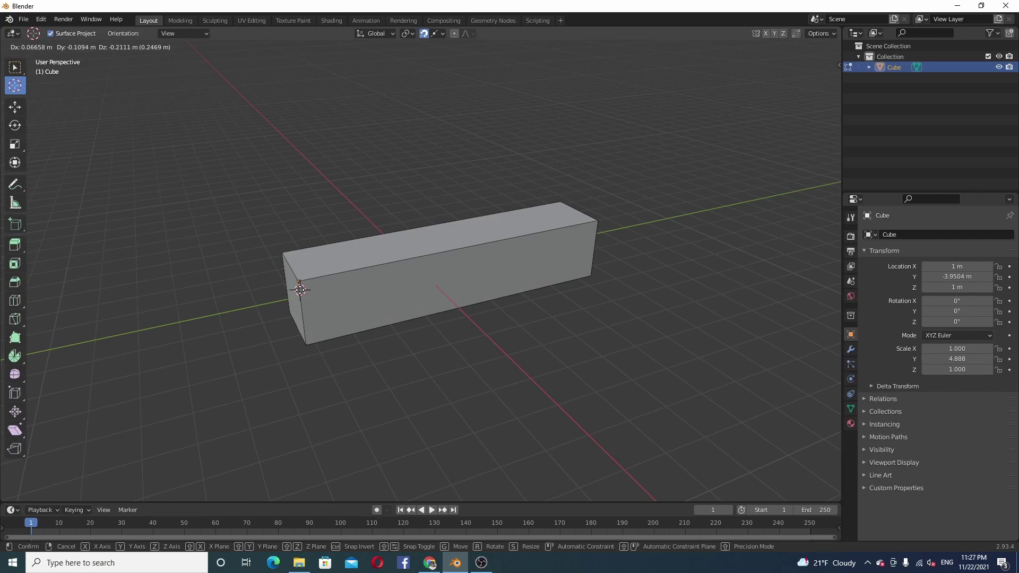
{"action": "left_click", "coordinate": [302, 302]}
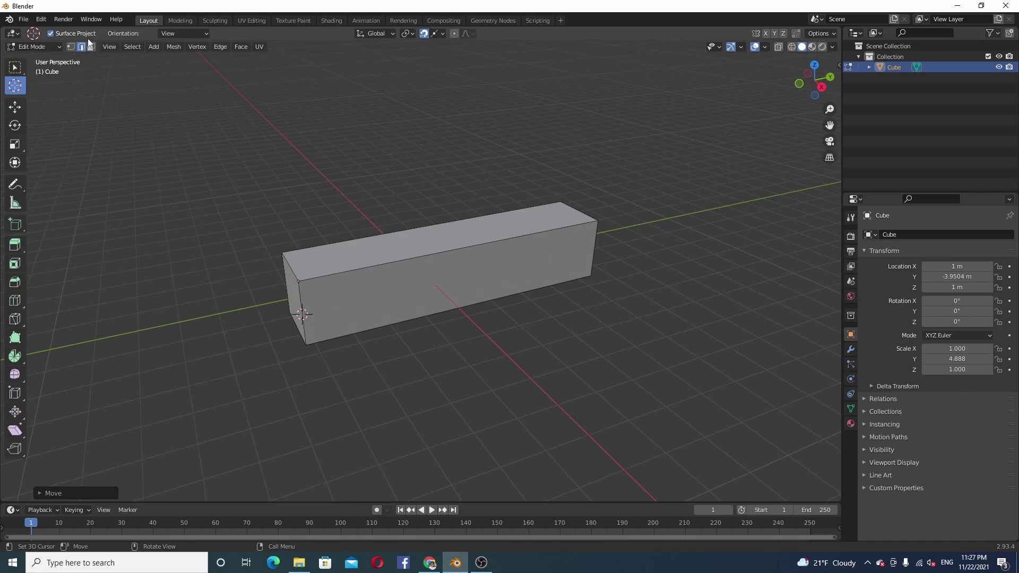
Return to Object Mode and set the box's origin to the 3D cursor at the edge midpoint
{"action": "left_click", "coordinate": [58, 47]}
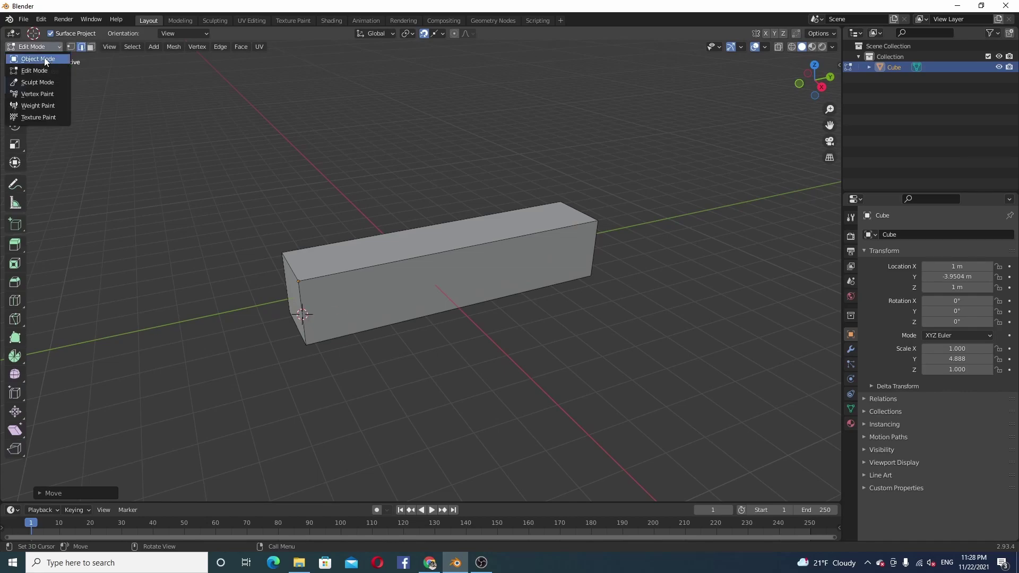
{"action": "left_click", "coordinate": [42, 58]}
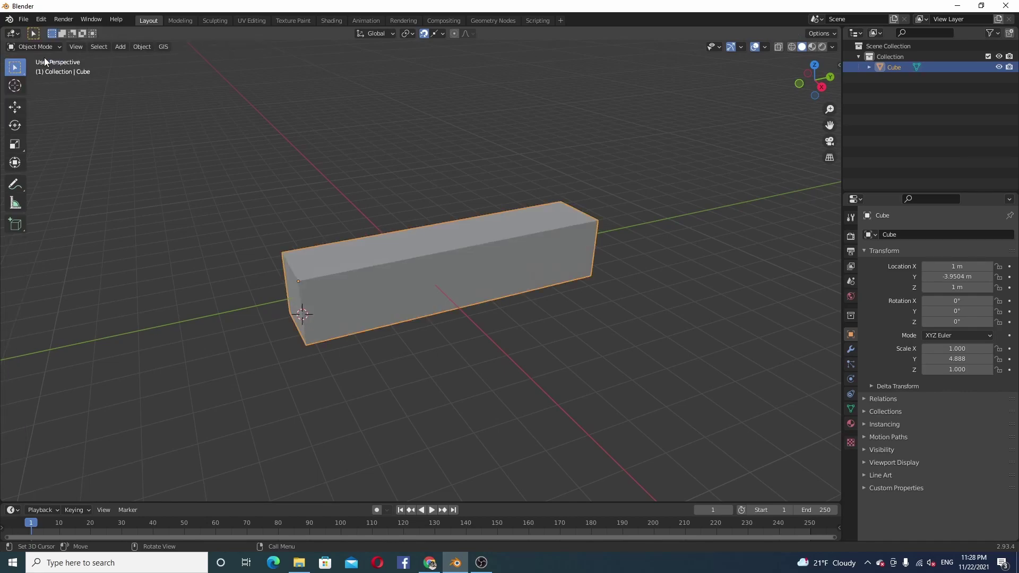
{"action": "left_click", "coordinate": [141, 48]}
{"action": "mouse_move", "coordinate": [159, 69]}
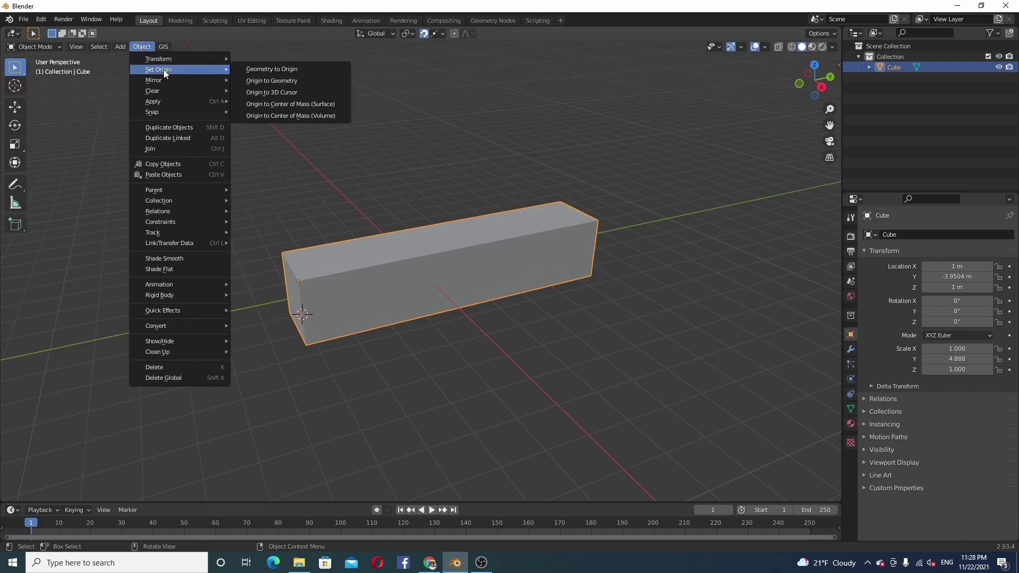
{"action": "left_click", "coordinate": [252, 93]}
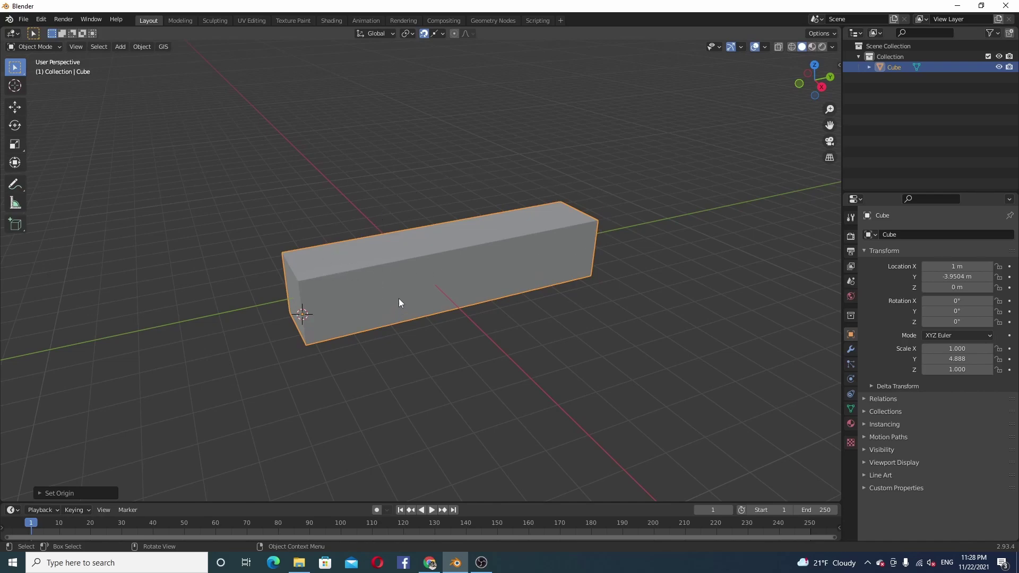
Limit transforms to Origins and move the box's origin to the midpoint of the front vertical edge at its positive-Y end
{"action": "left_click", "coordinate": [833, 33]}
{"action": "left_click", "coordinate": [815, 66]}
{"action": "key", "text": "g"}
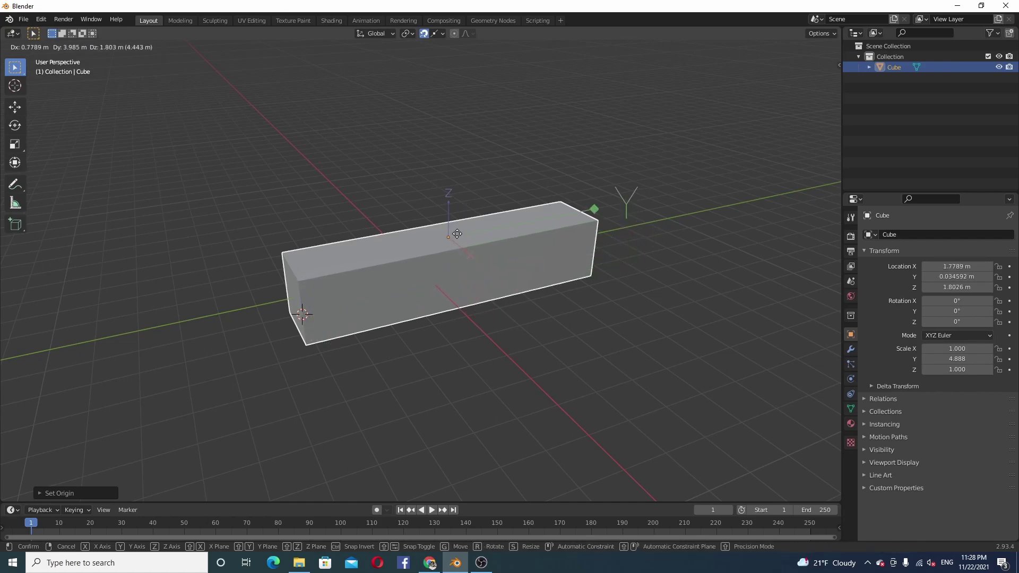
{"action": "left_click", "coordinate": [601, 256]}
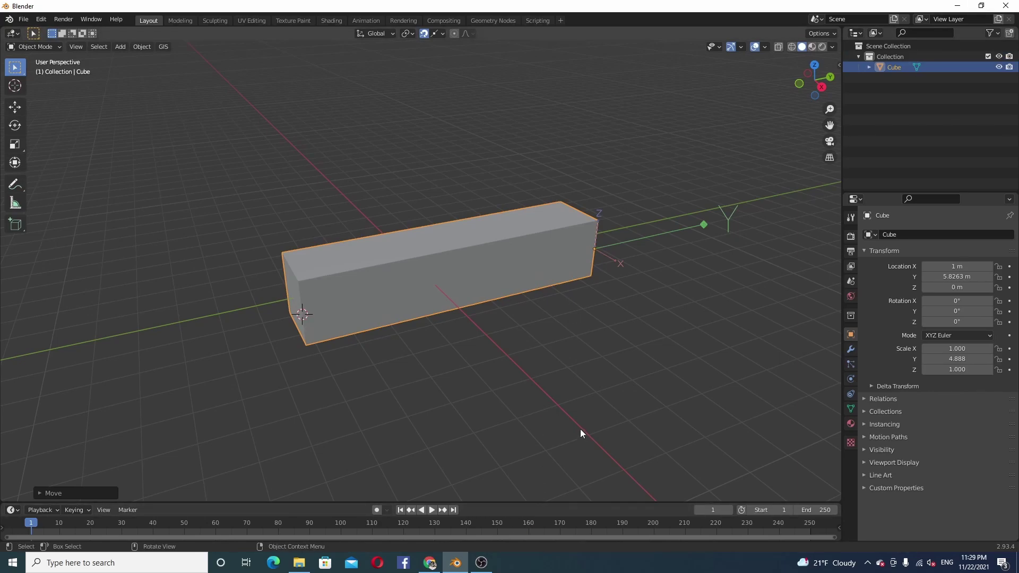
{"action": "left_click", "coordinate": [482, 562]}
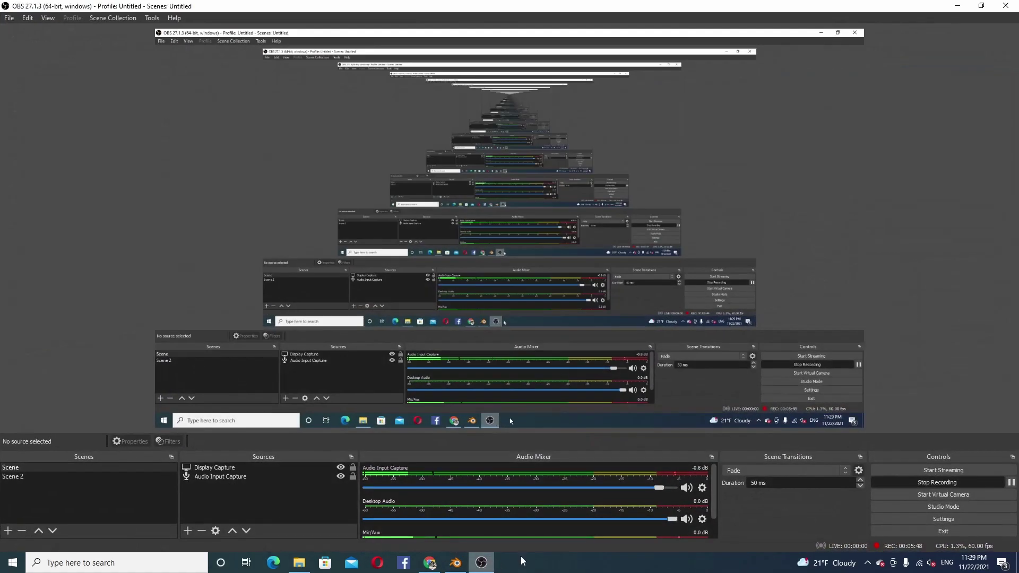